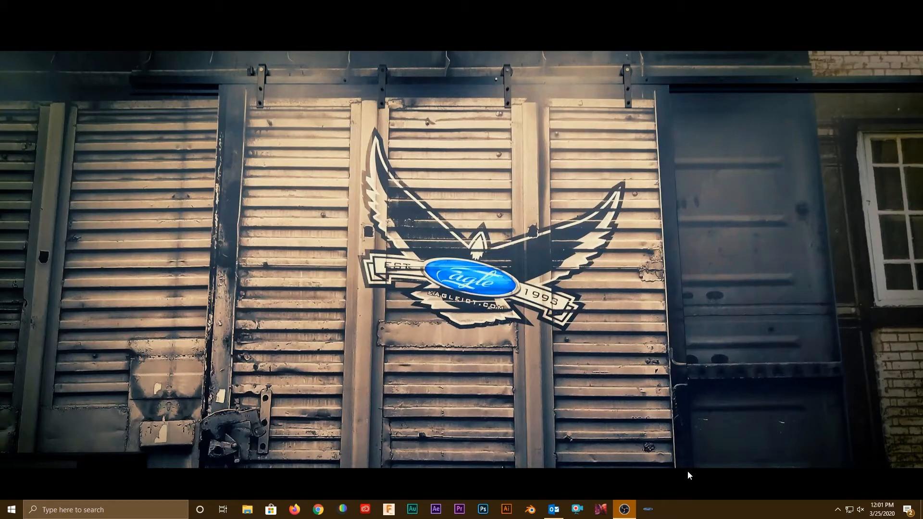
Step: Launch Eagle Cut and log in to Your Account with the account username and password
left_click(650, 511)
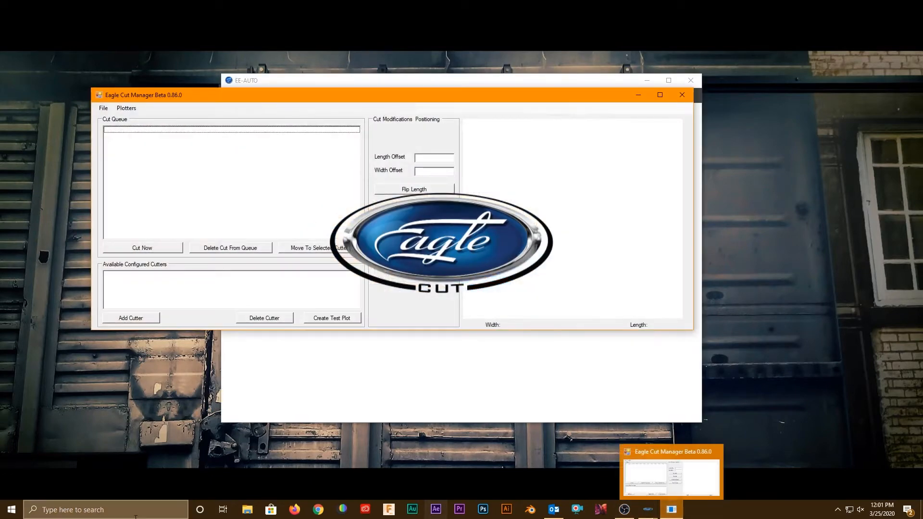
left_click(586, 367)
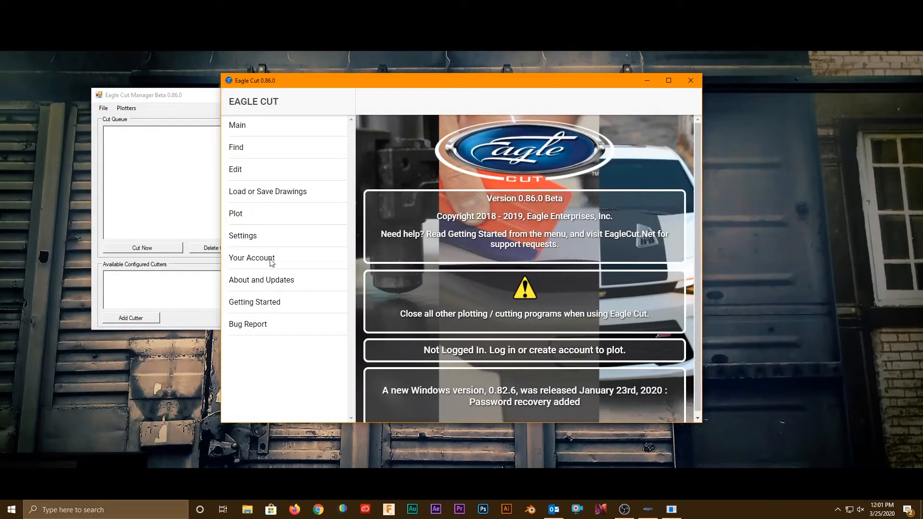
left_click(271, 262)
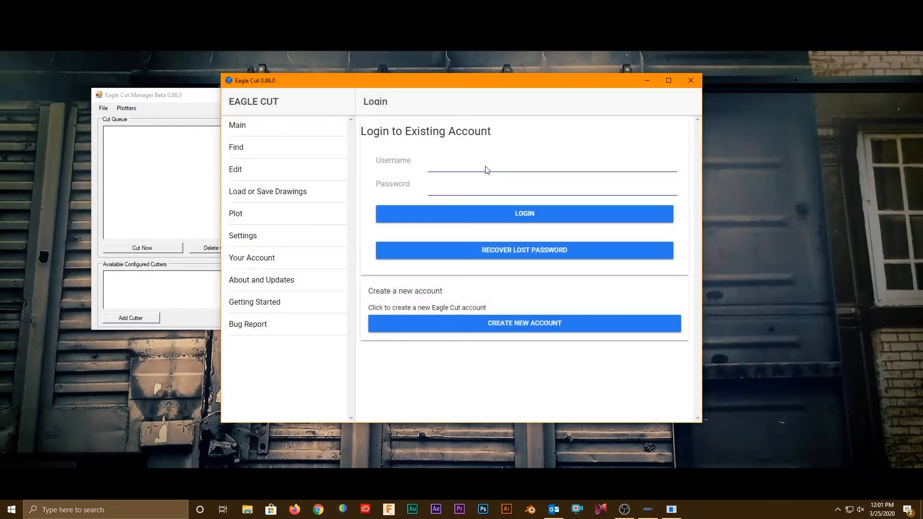
left_click(490, 164)
type("John Jinglehimer")
left_click(488, 185)
type("•••••••••••••••••••")
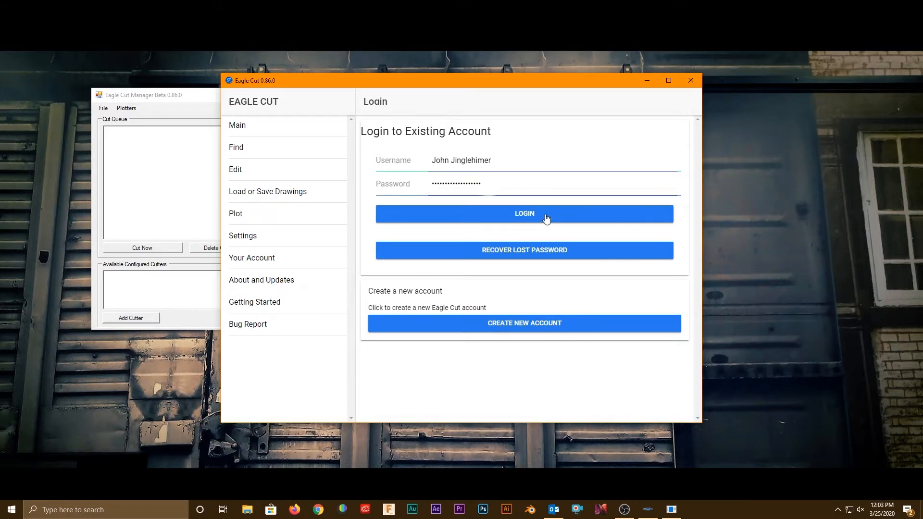
left_click(523, 213)
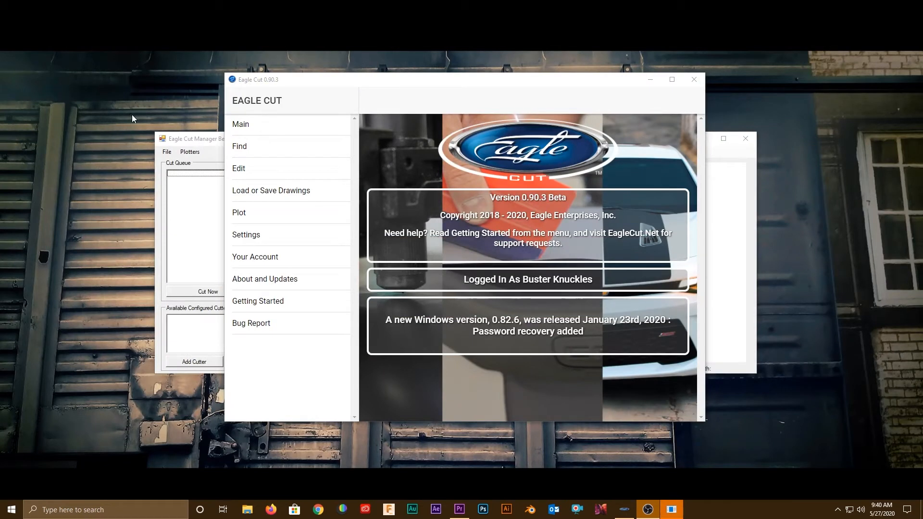
Step: Bring the Eagle Cut Manager window in front of the main Eagle Cut window
left_click(204, 140)
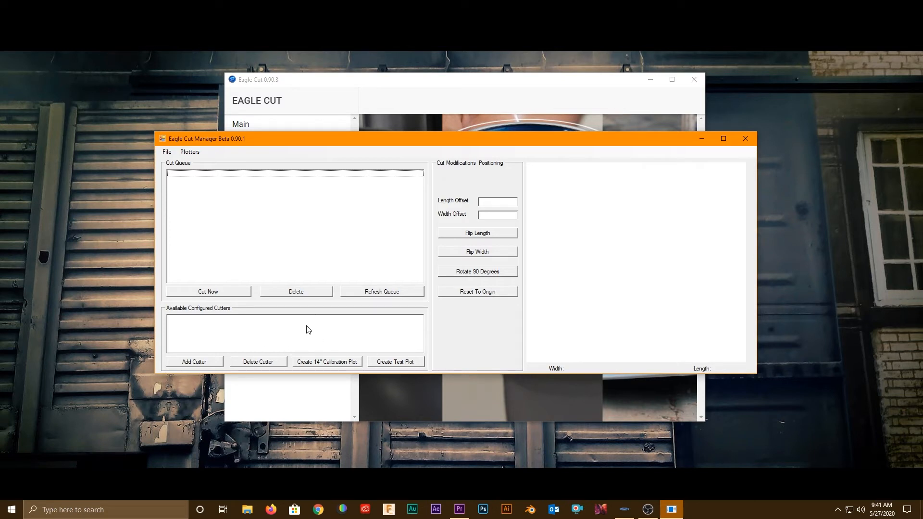
left_click(203, 364)
Step: Add a new USB plotter with manufacturer Graphtec and model CE2000-60
left_click(204, 363)
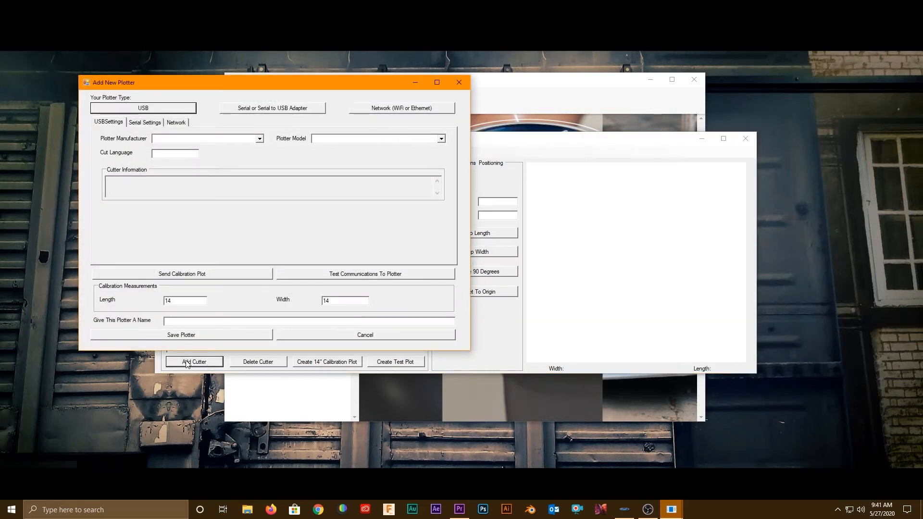
left_click_drag(318, 84, 498, 111)
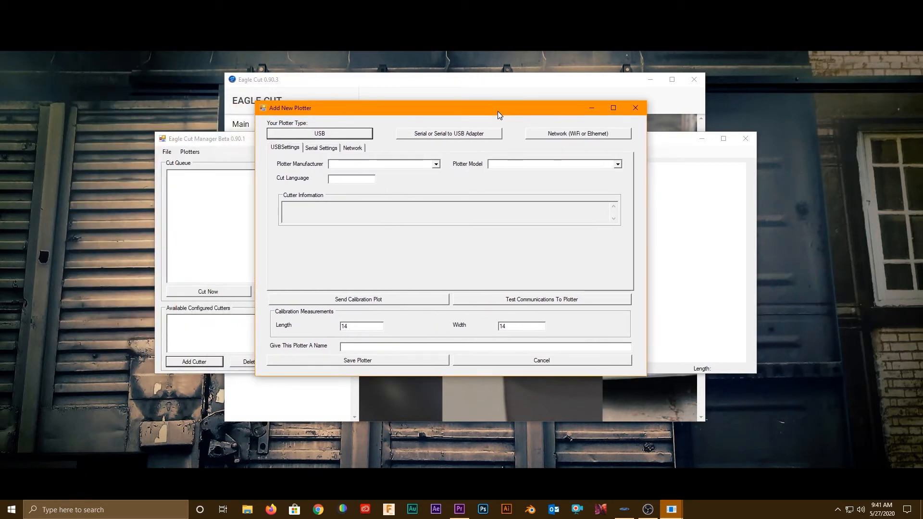
left_click(326, 135)
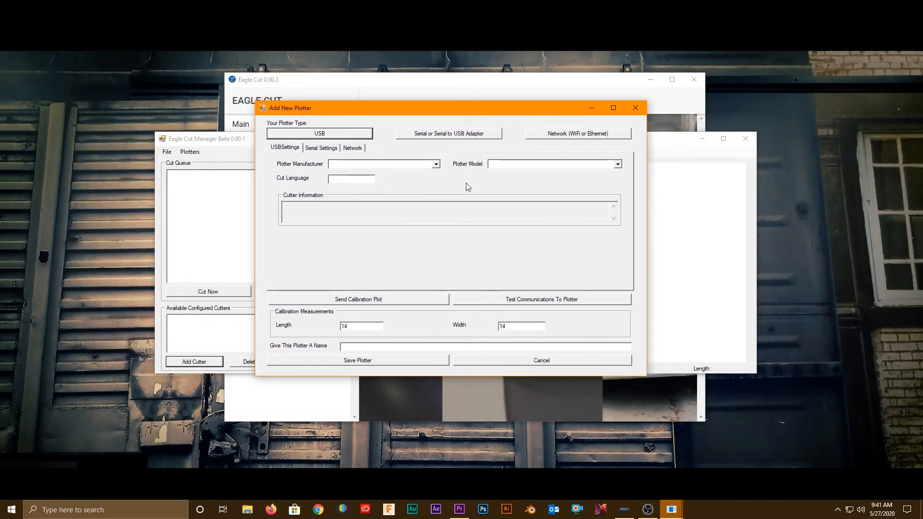
left_click(434, 165)
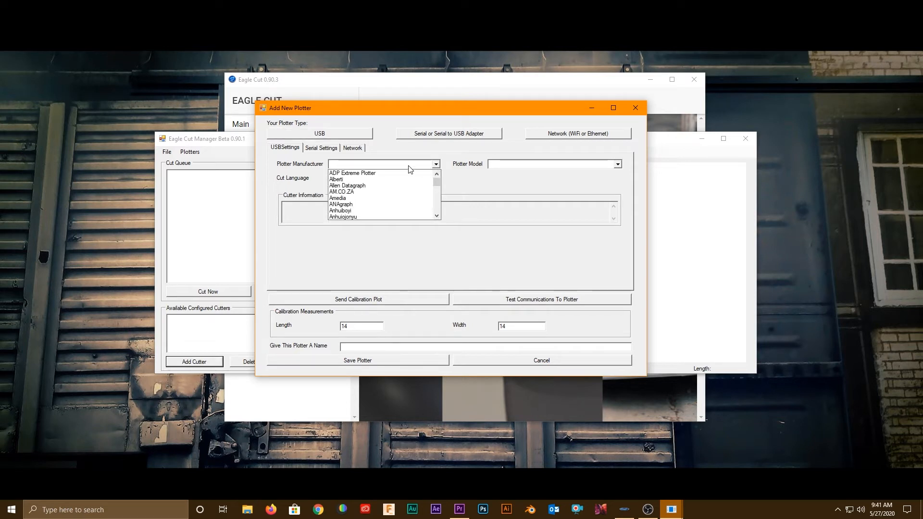
type("graph")
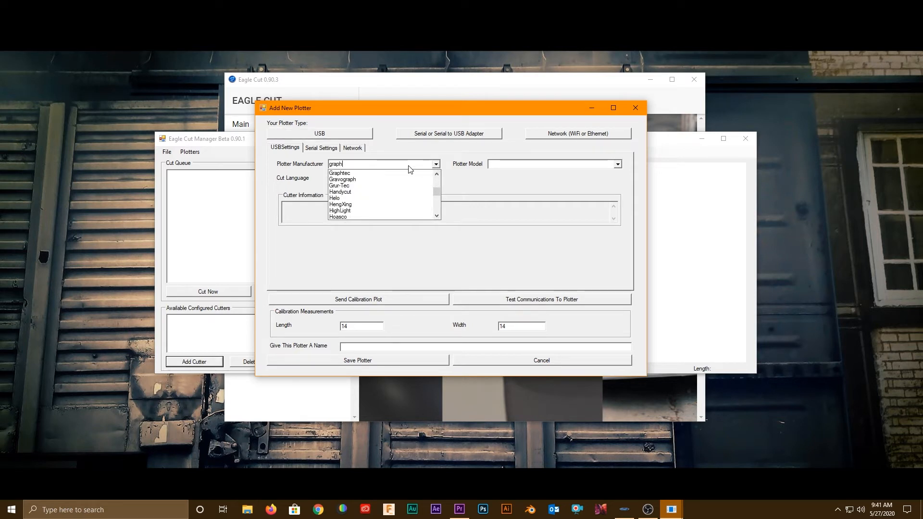
left_click(342, 173)
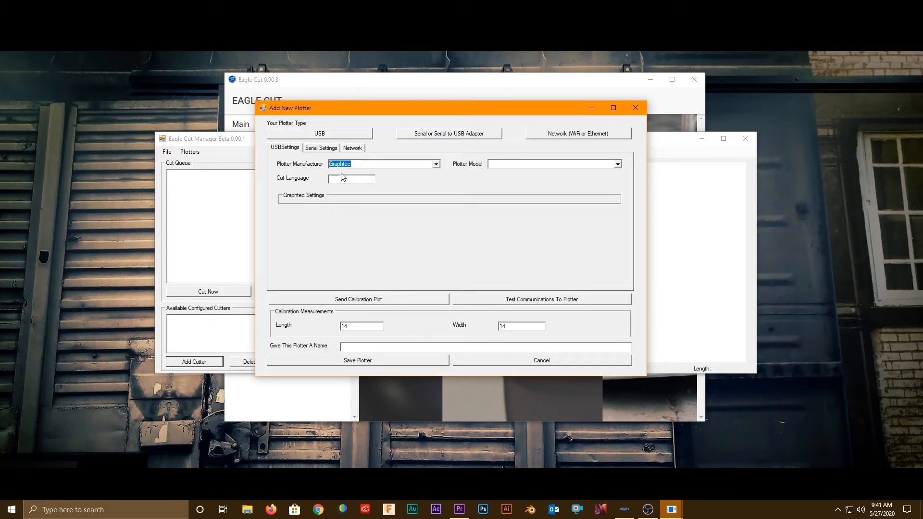
left_click(617, 165)
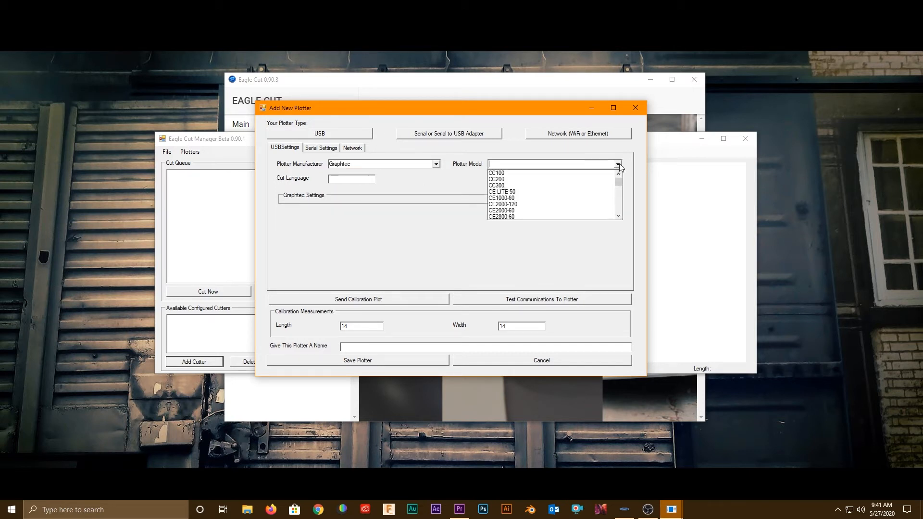
left_click(551, 210)
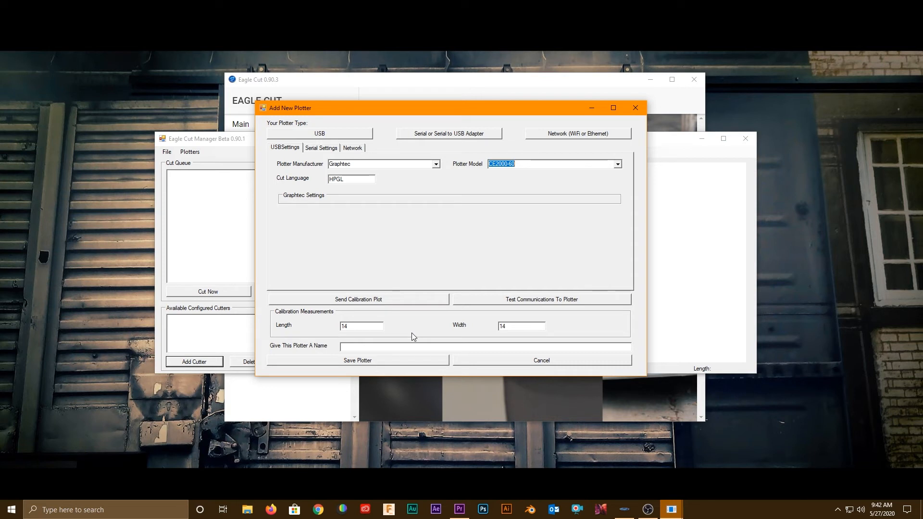
Step: Name the plotter 'graphtec', confirm the calibration length of 14, and save it
left_click(397, 346)
type("graphtec")
double_click(360, 327)
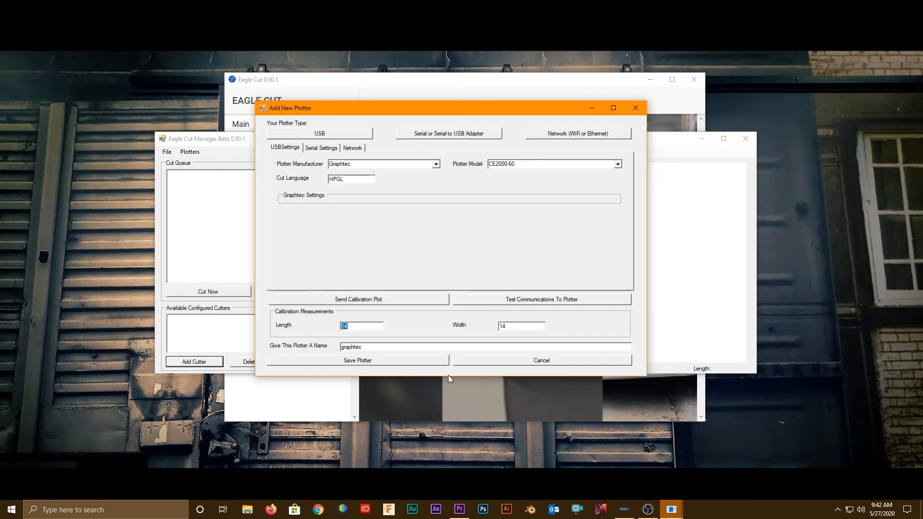
left_click(412, 362)
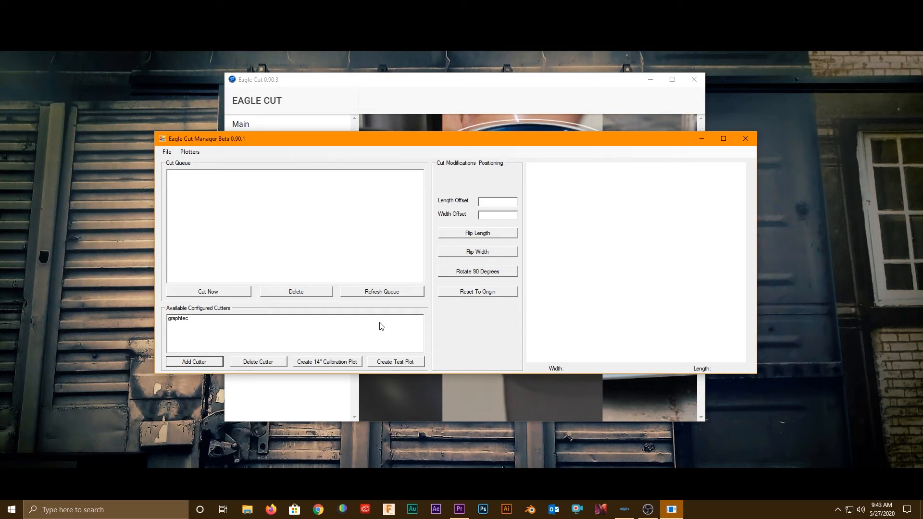
Step: Create a test plot for the graphtec cutter and preview its 8" by 4" Eagle Cut logo
left_click(403, 365)
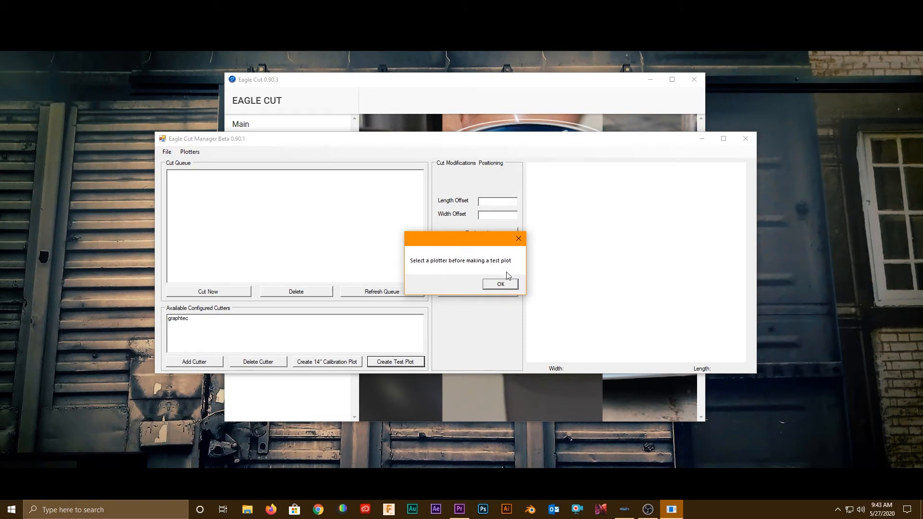
left_click(503, 284)
left_click(174, 320)
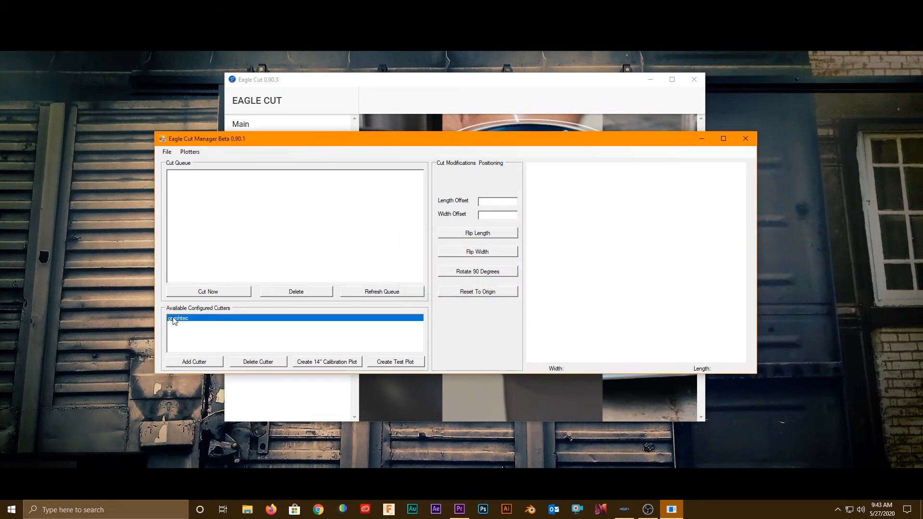
left_click(402, 364)
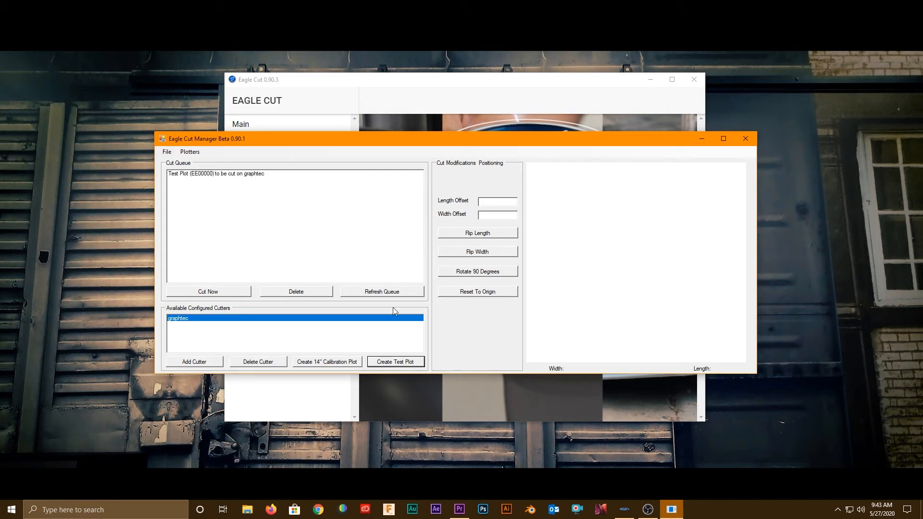
left_click(245, 176)
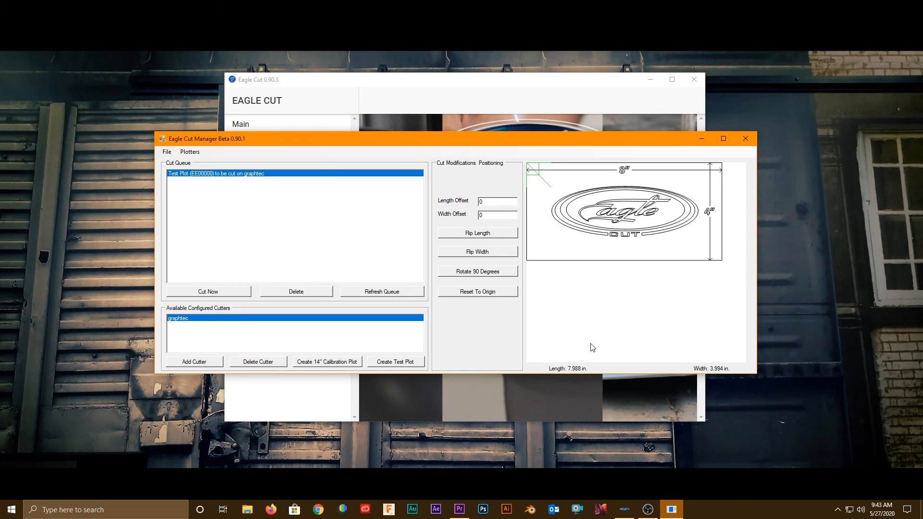
Step: Rotate the test plot 90 degrees, flip its width and length, and reset it to origin
left_click(480, 273)
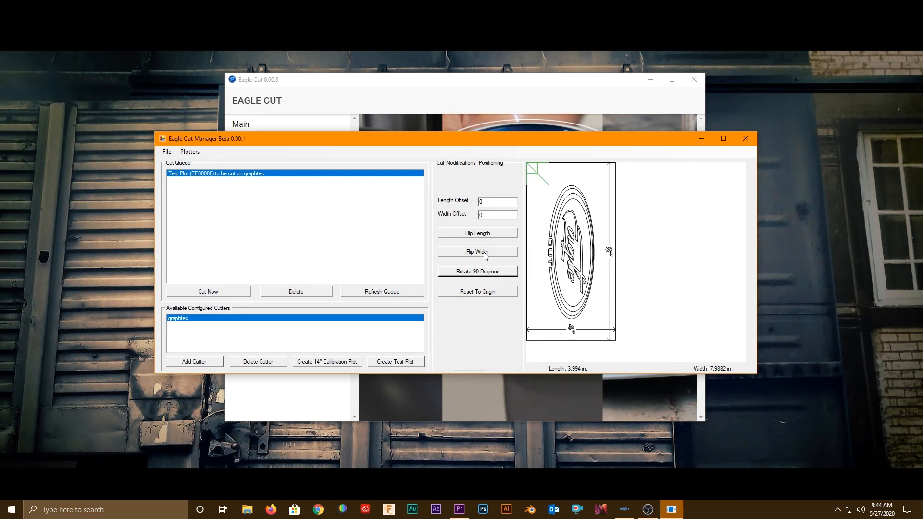
left_click(484, 254)
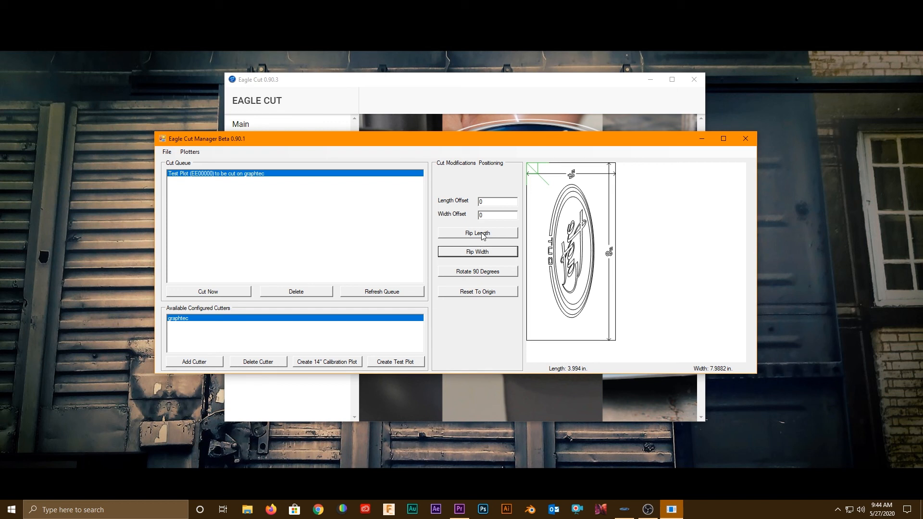
left_click(483, 236)
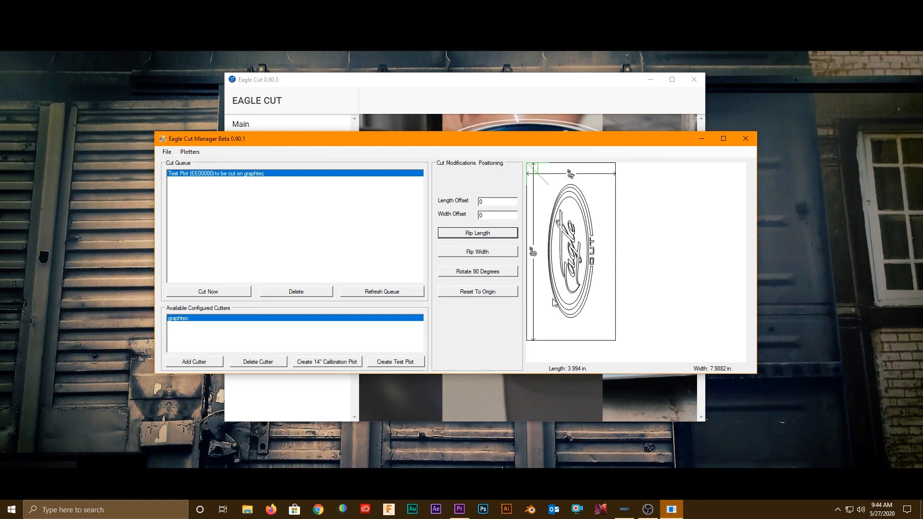
left_click(488, 294)
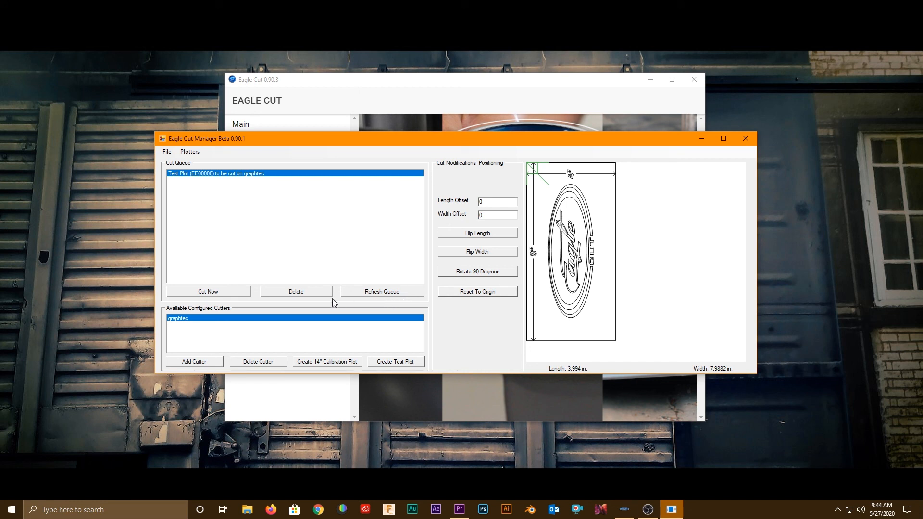
Step: Delete the graphtec test plot from the cut queue
left_click(311, 292)
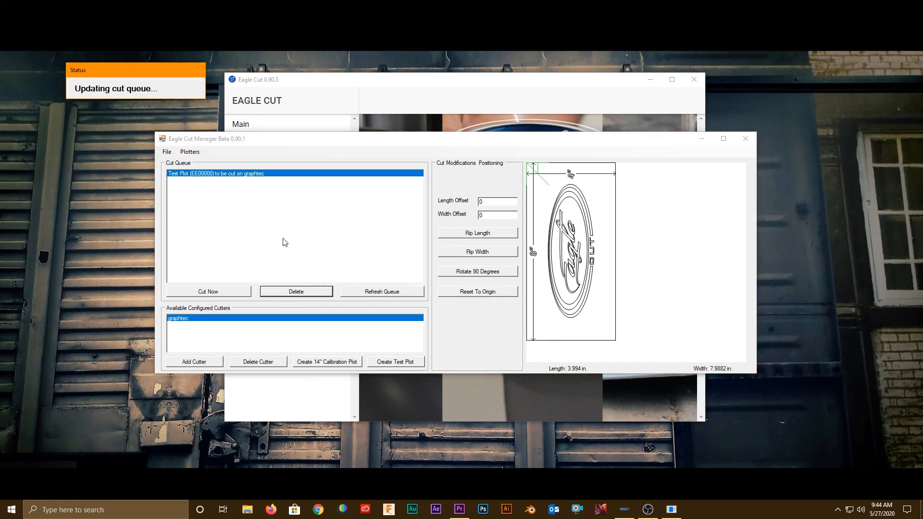